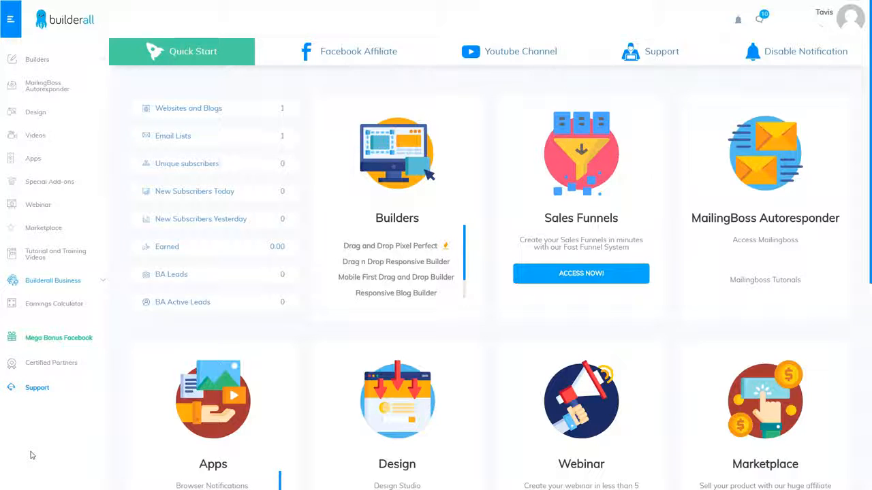
Create a new Drag and Drop Pixel Perfect website from the Blank Page #005 template
left_click(40, 60)
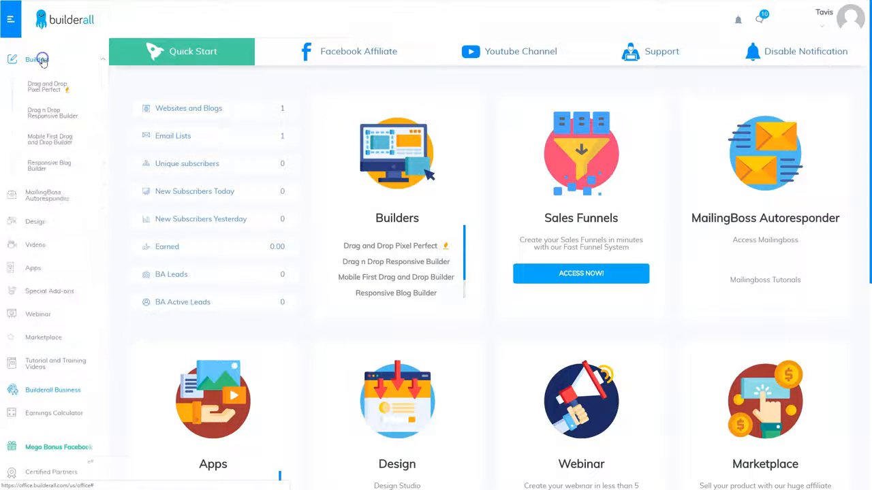
left_click(45, 87)
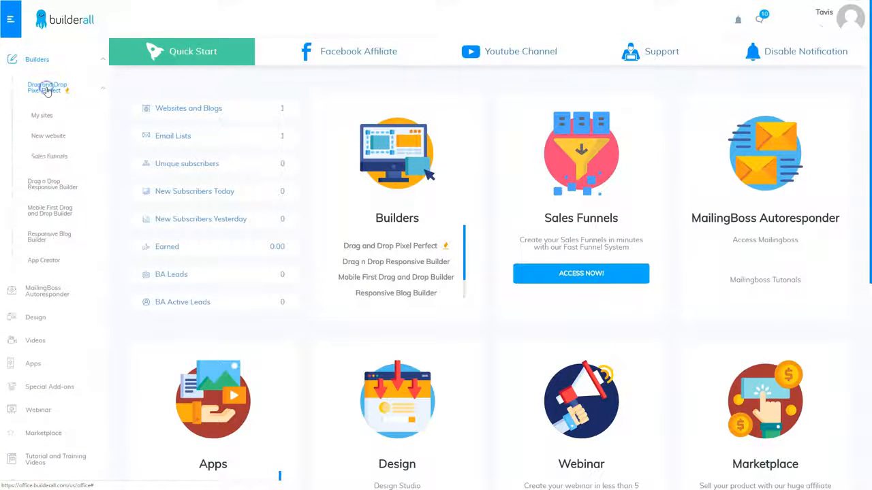
left_click(44, 136)
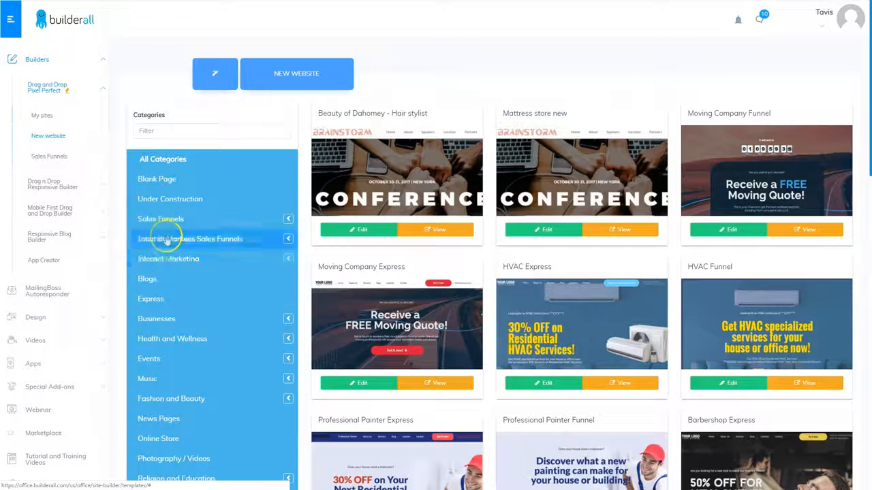
left_click(168, 183)
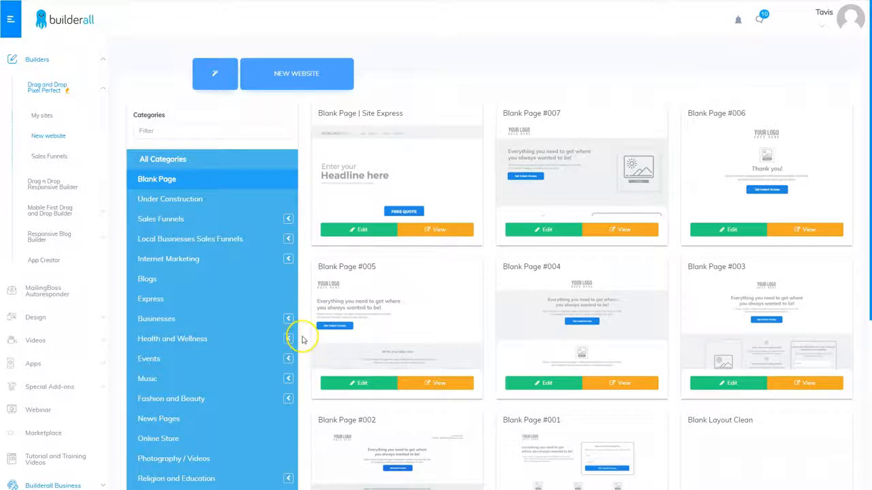
left_click(359, 382)
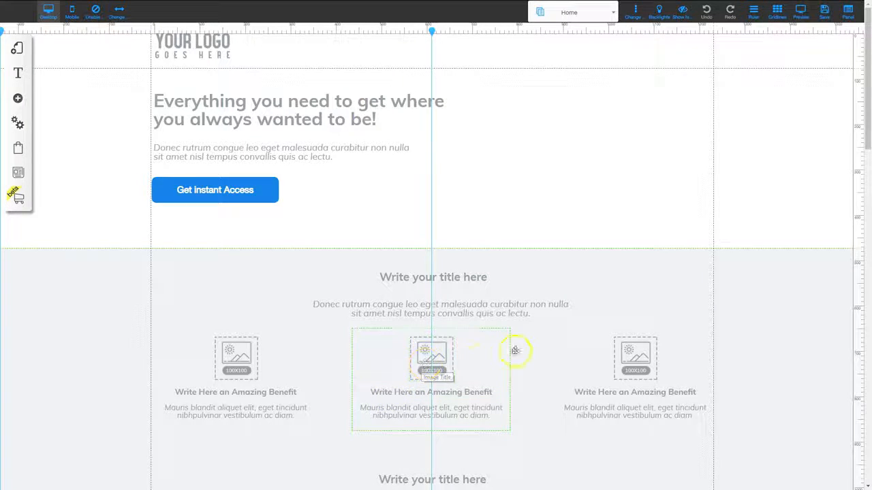
Save and register the site under the name salespagetraining, and hide the rulers in the editor
left_click(823, 17)
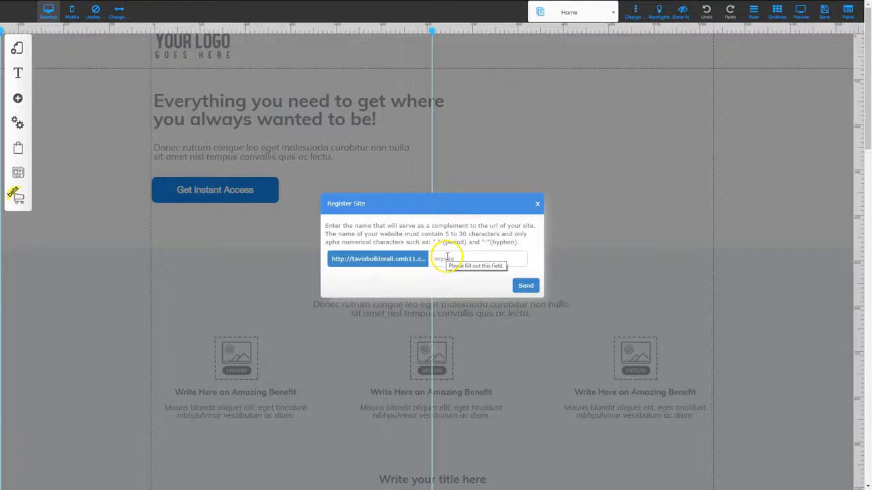
left_click(446, 257)
type("salespagetraining")
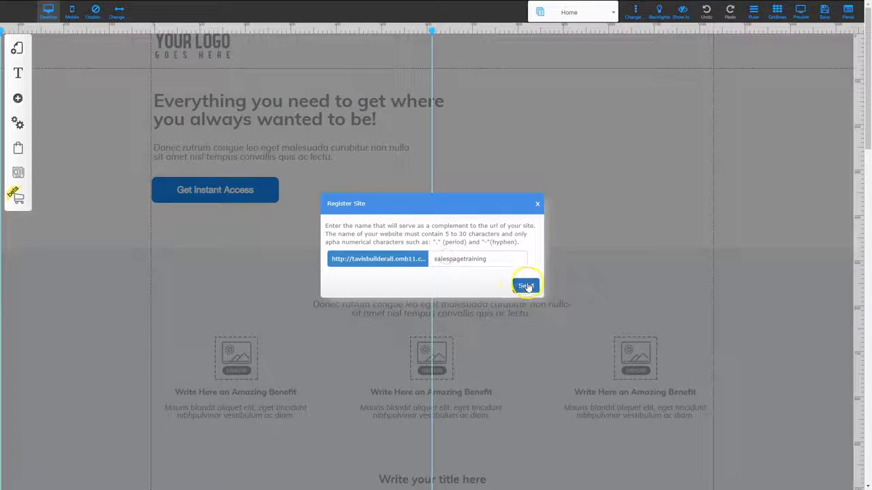
left_click(527, 285)
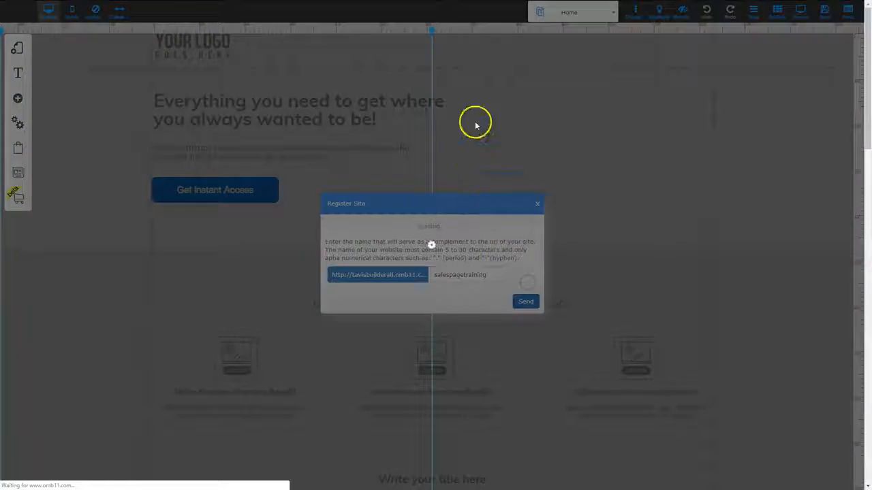
left_click(546, 337)
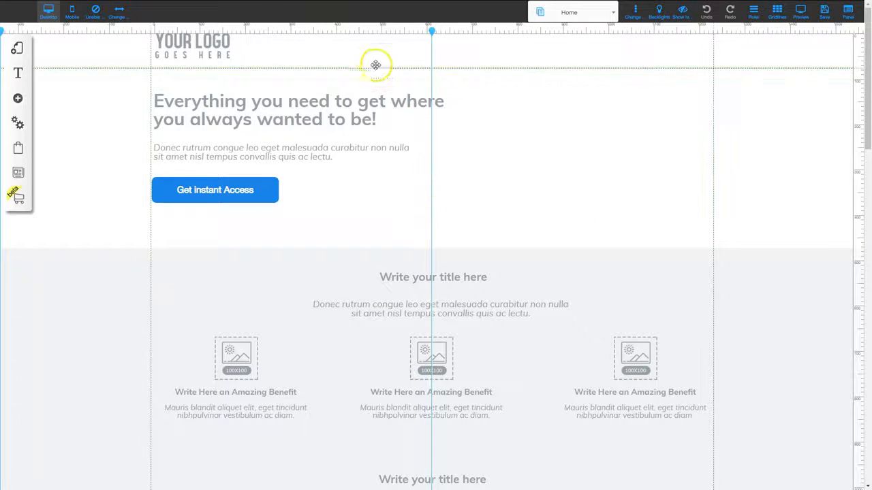
left_click(488, 33)
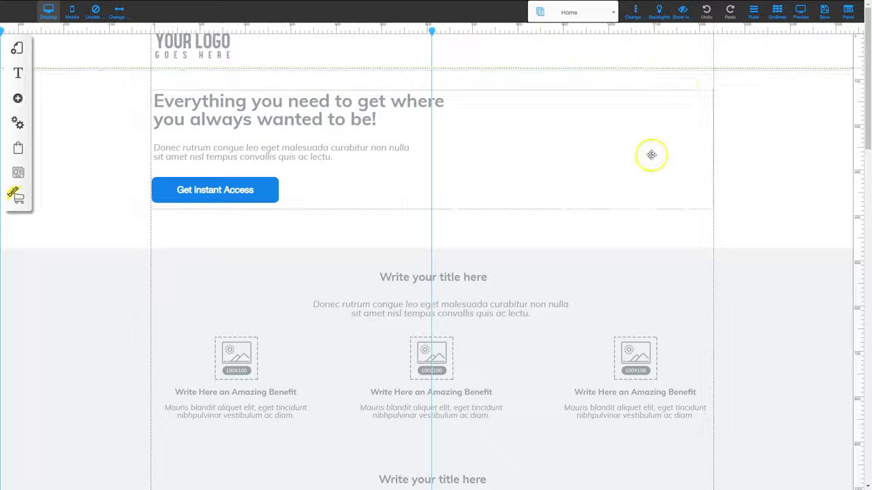
left_click(753, 14)
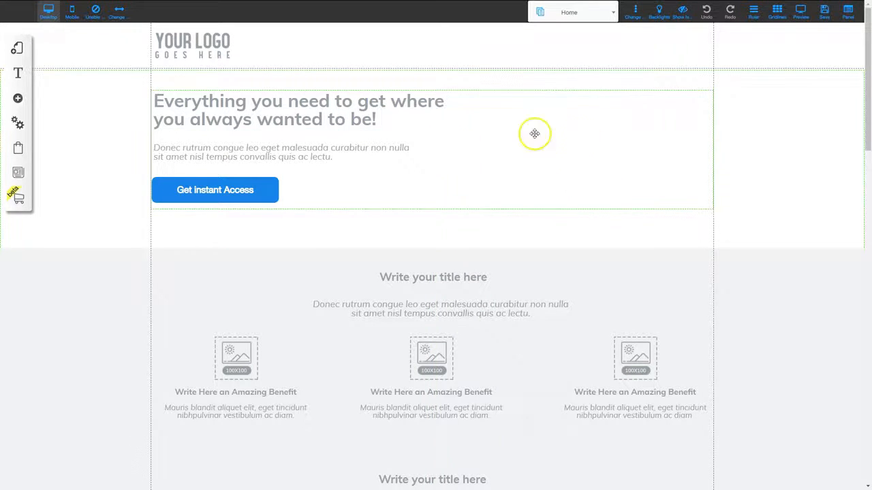
Review the page list of the Blank Page #005 layout and look through the template's sections down to the pricing area
left_click(19, 49)
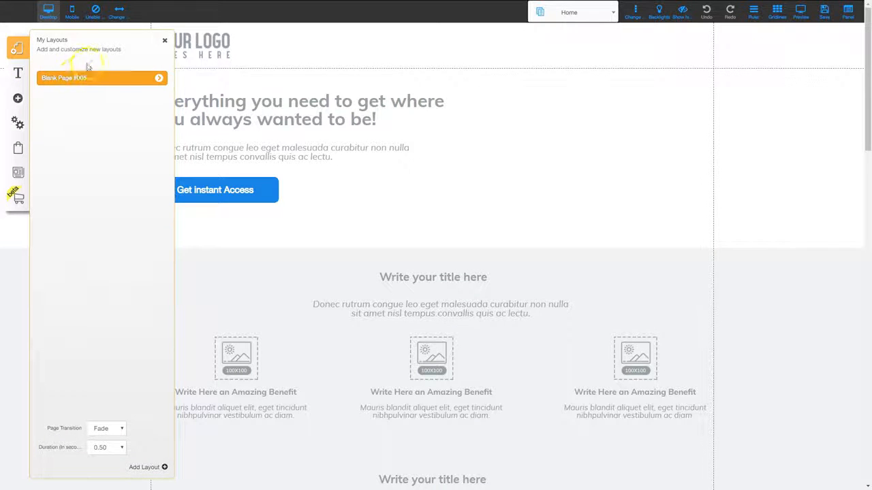
left_click(159, 78)
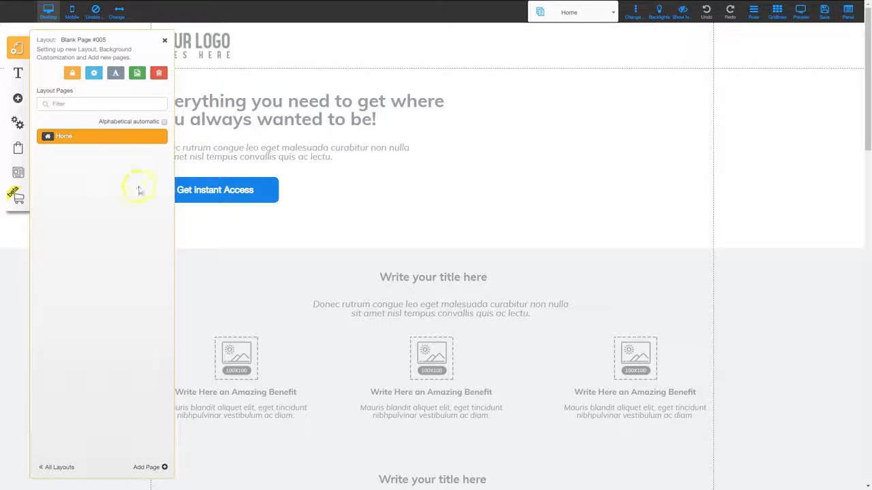
left_click(164, 41)
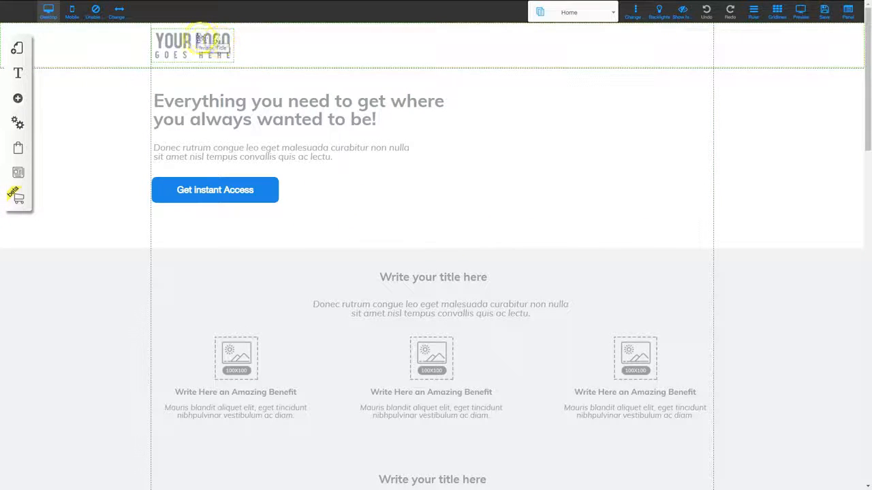
scroll(369, 249, "down", 4)
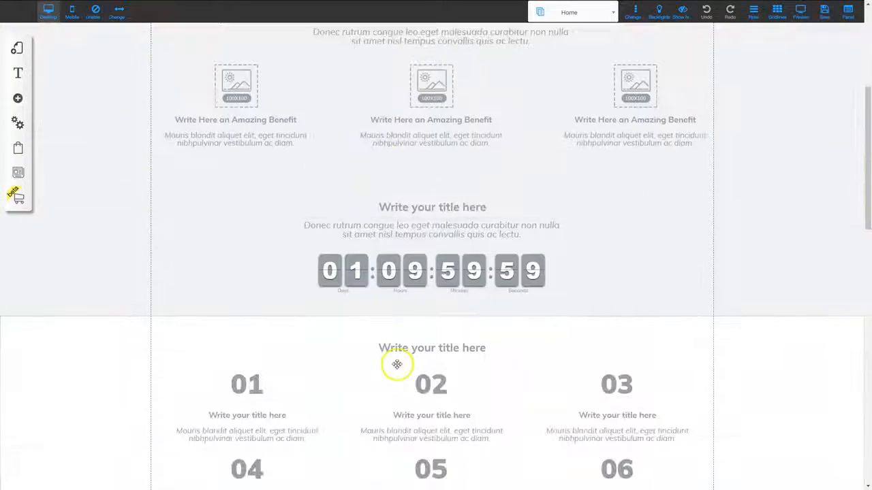
scroll(397, 365, "down", 8)
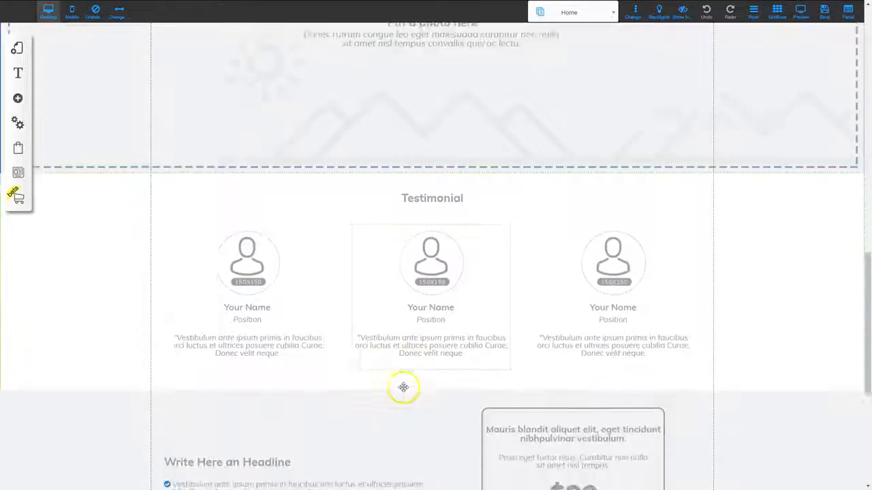
scroll(403, 387, "down", 3)
scroll(397, 389, "up", 7)
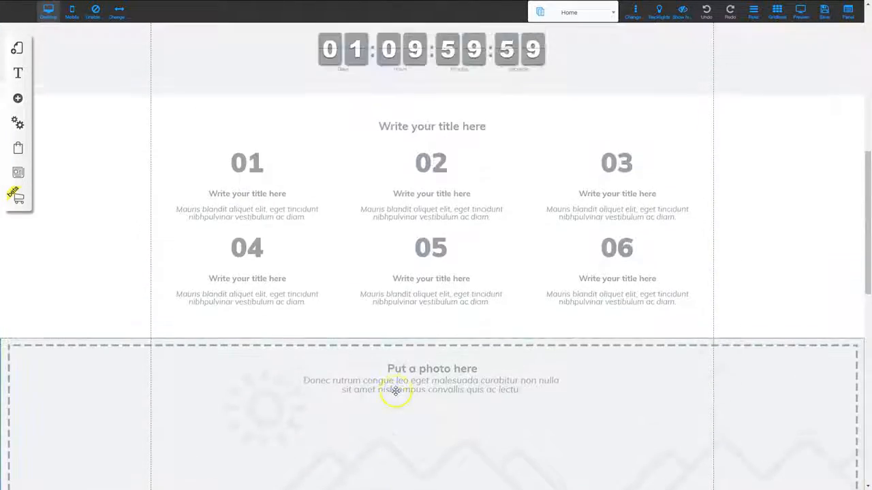
scroll(395, 391, "up", 9)
left_click(404, 378)
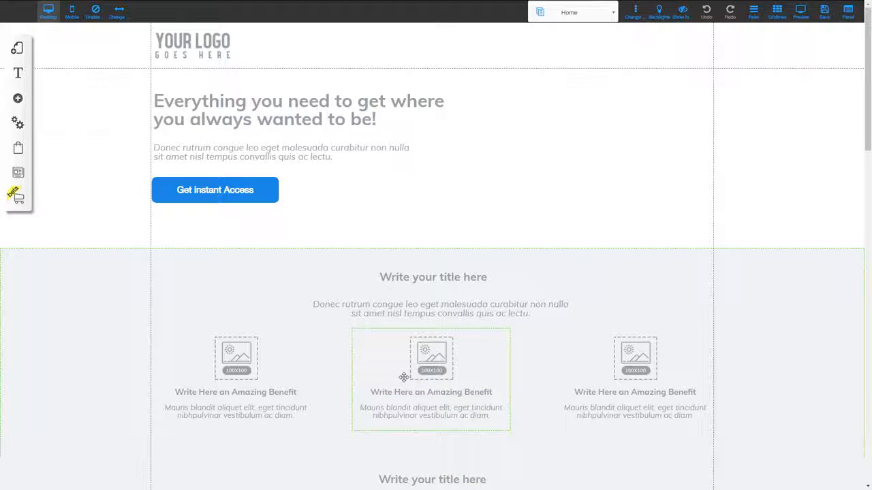
Move the header logo slightly to the right, to about X 17, Y 12, and view its image options
left_click(242, 109)
left_click(197, 44)
mouse_move(197, 44)
left_mouse_down()
mouse_move(222, 42)
mouse_move(203, 44)
left_mouse_up()
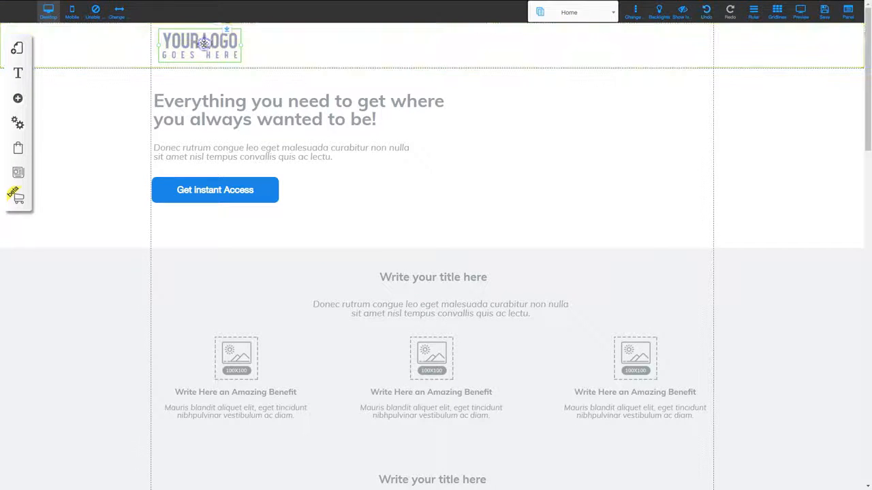
left_click(399, 108)
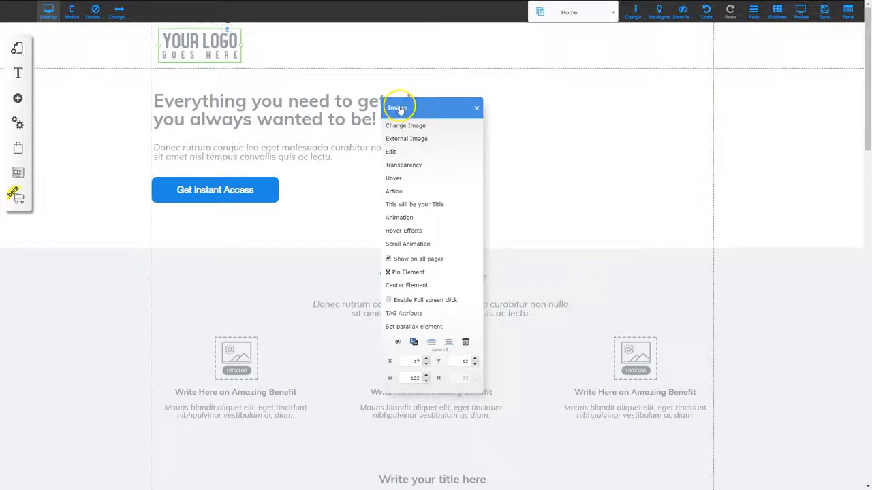
left_click(402, 109)
View the editing options of the main headline text and the Get Instant Access button below it
left_click(243, 107)
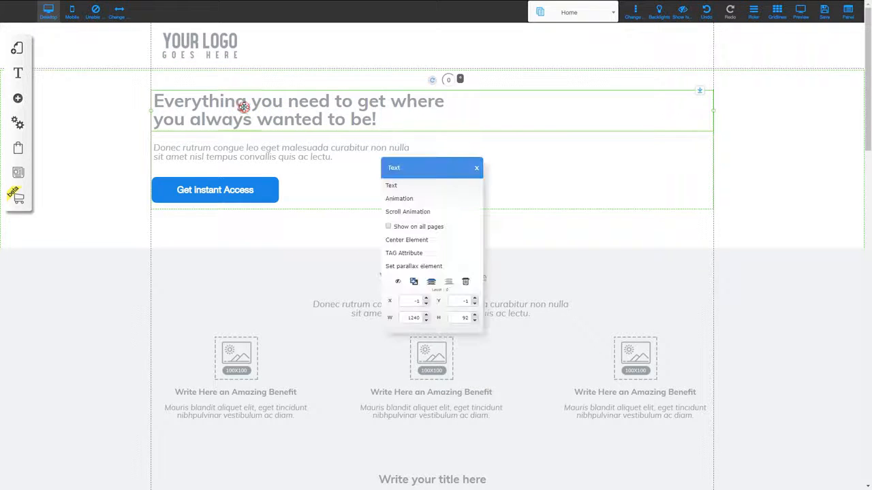
left_click(408, 176)
left_click(218, 193)
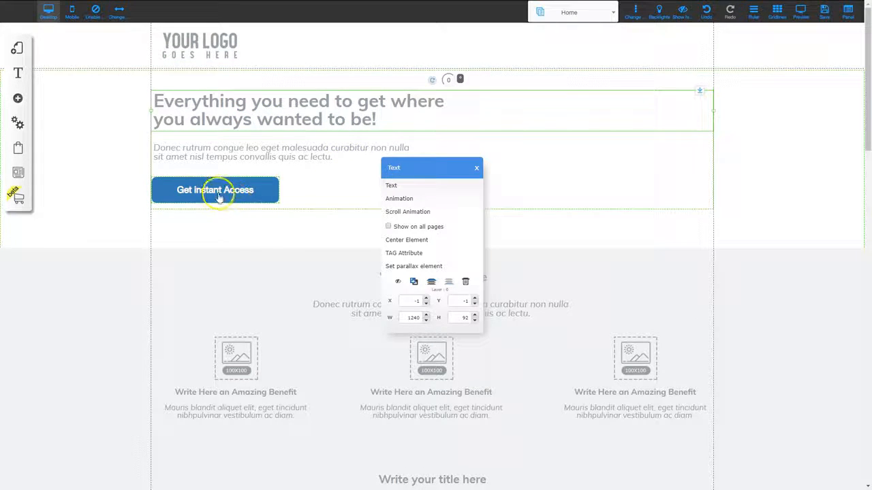
right_click(216, 192)
left_click(414, 132)
left_click(550, 310)
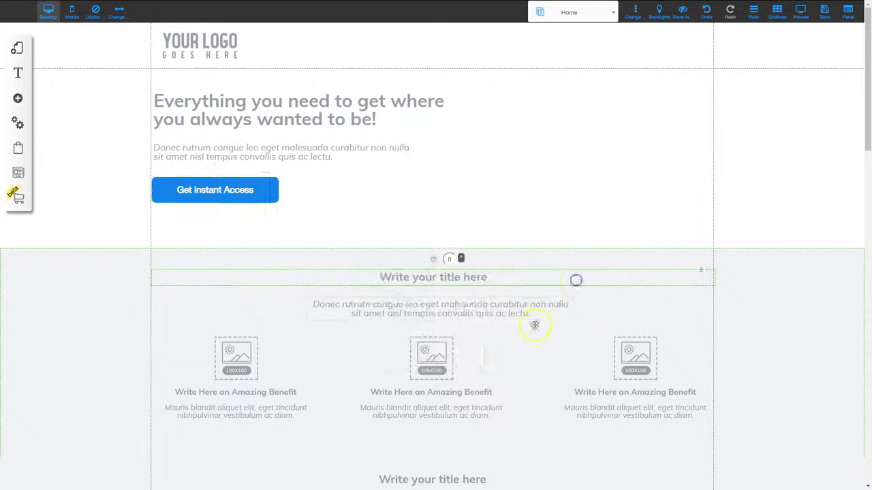
View the countdown timer's options and examine the numbered list, photo, testimonial, pricing and footer sections
scroll(550, 310, "down", 4)
scroll(452, 331, "down", 2)
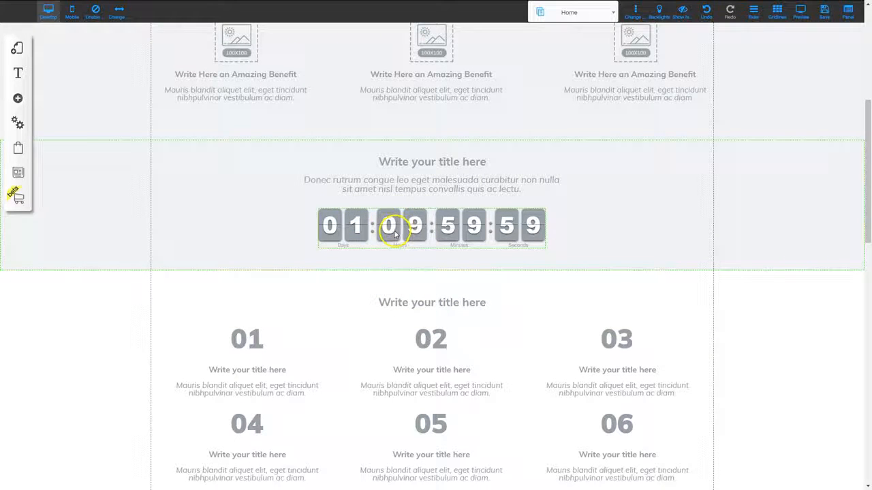
left_click(399, 220)
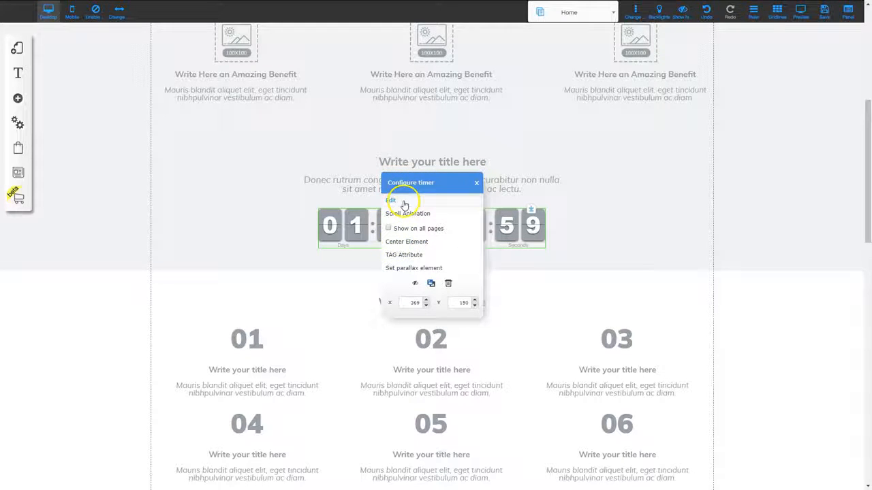
left_click(585, 234)
scroll(440, 335, "down", 1)
scroll(439, 335, "down", 5)
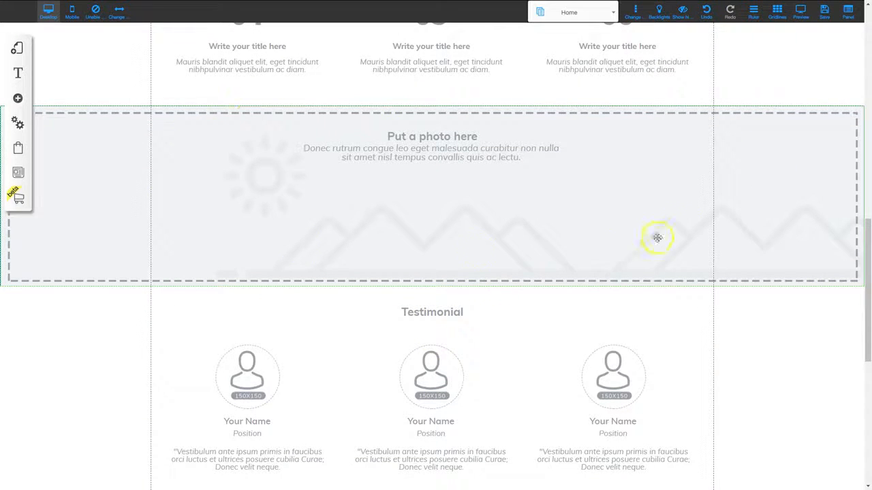
scroll(493, 309, "down", 1)
scroll(493, 310, "down", 2)
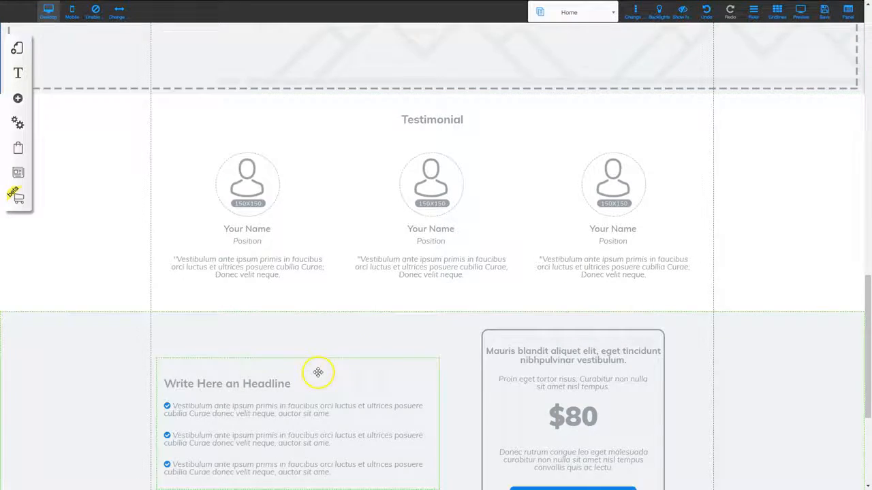
scroll(318, 372, "down", 3)
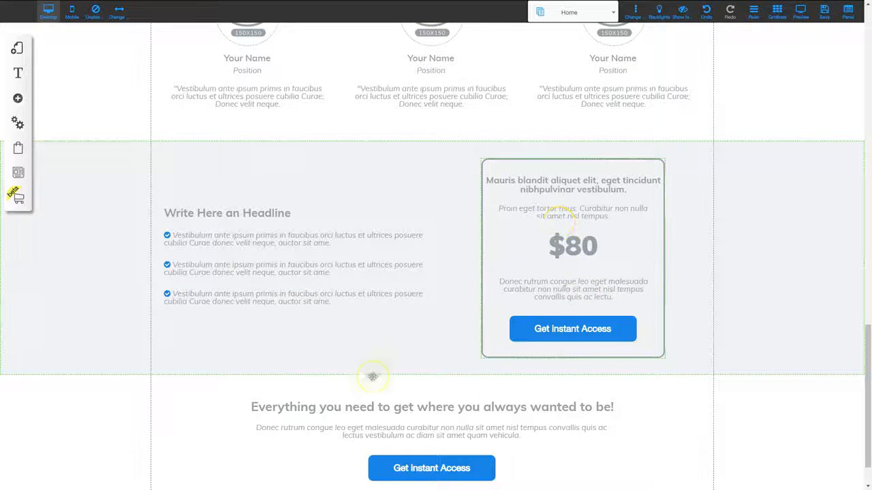
scroll(379, 333, "down", 1)
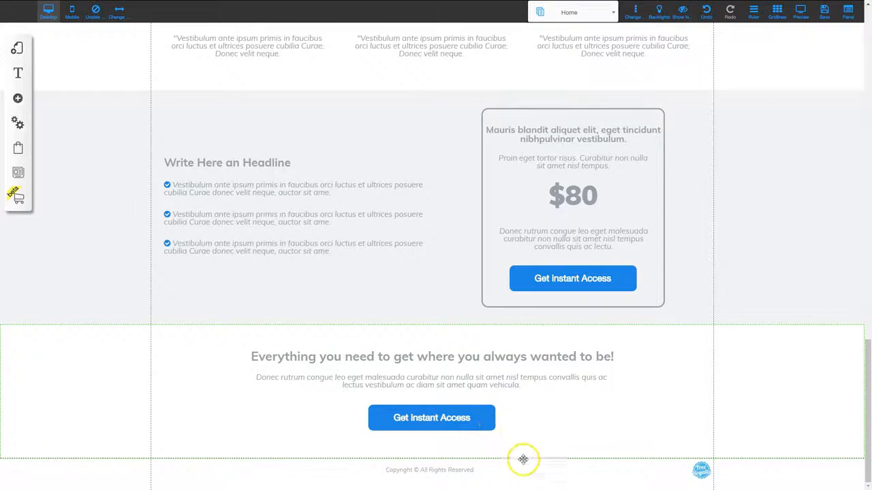
Shift the copyright text in the page footer slightly to the left
left_click(423, 469)
left_click_drag(421, 469, 423, 470)
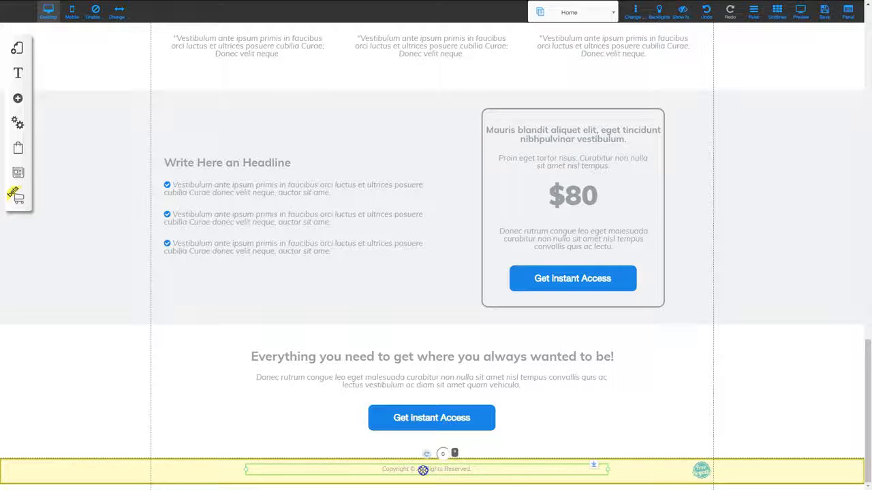
left_click_drag(423, 471, 422, 471)
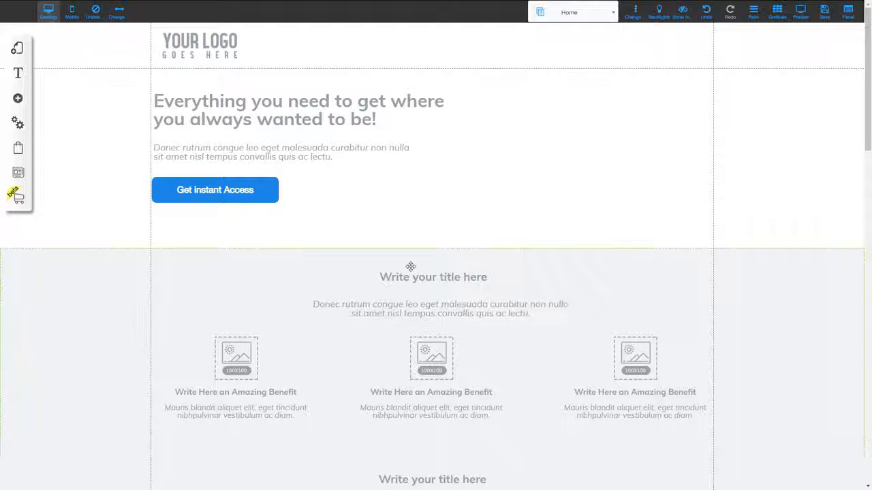
left_click(45, 369)
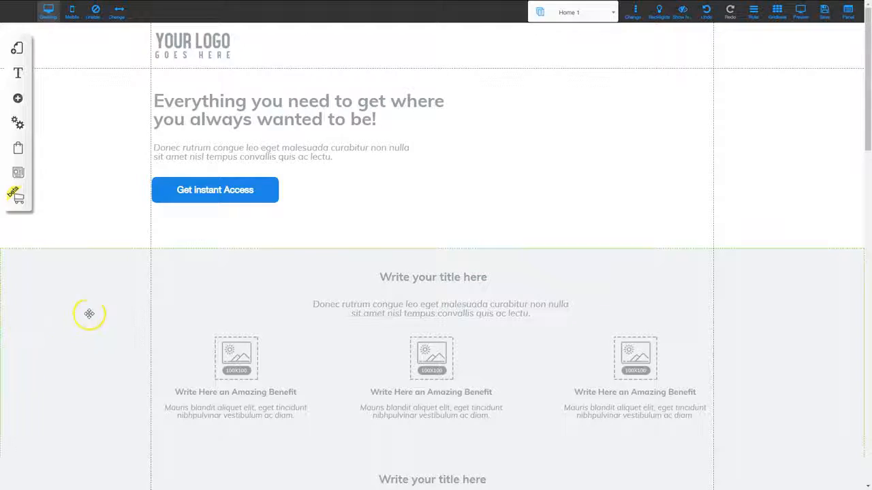
Delete the Whats App custom field from the user registration fields and save the field setup
left_click(18, 124)
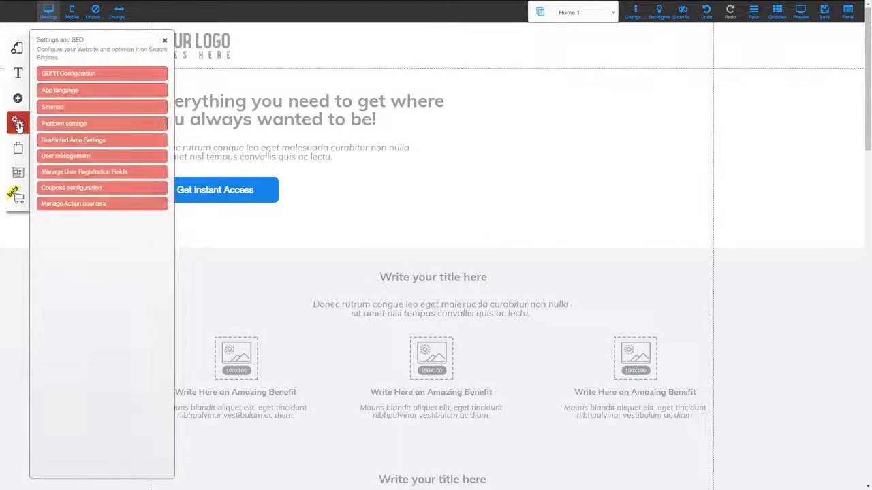
left_click(65, 170)
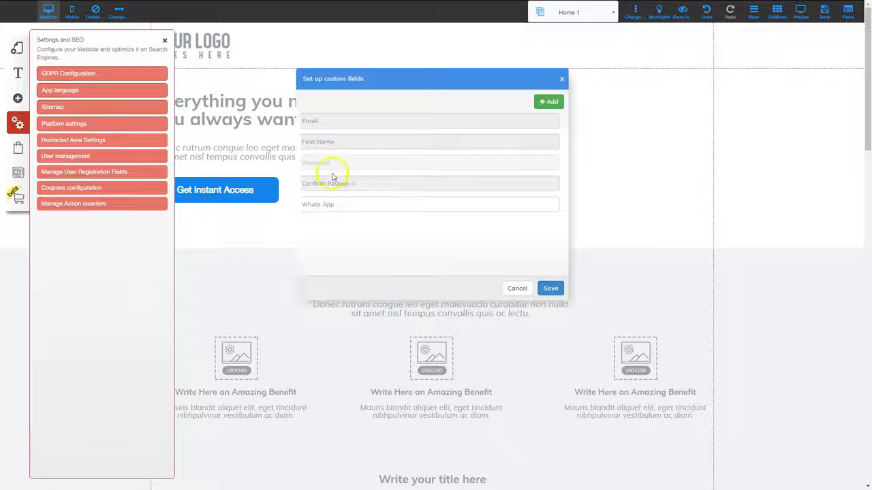
mouse_move(320, 207)
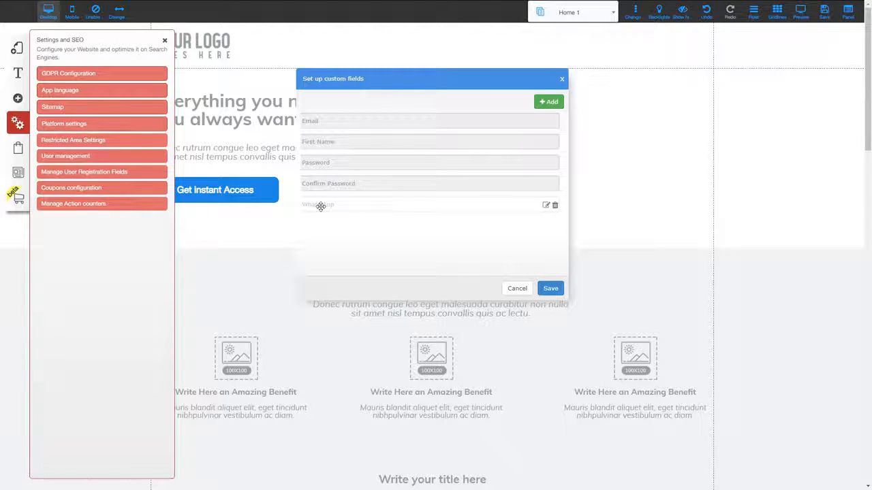
left_click(555, 207)
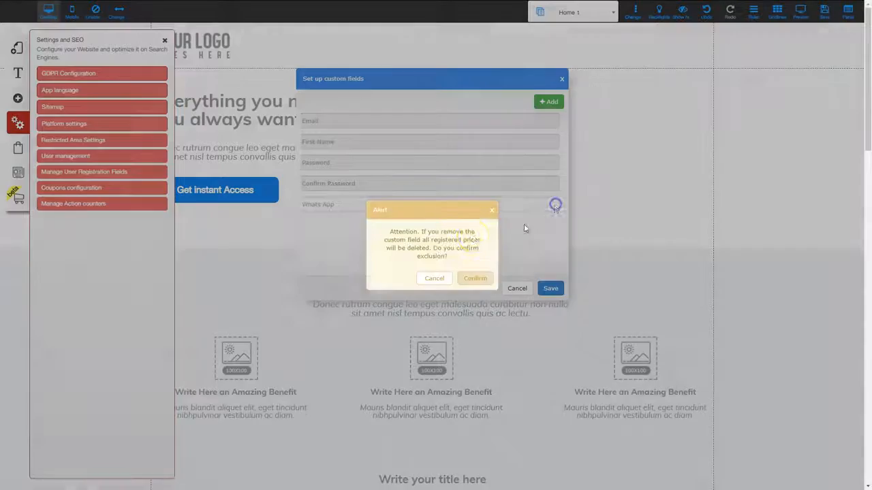
left_click(476, 279)
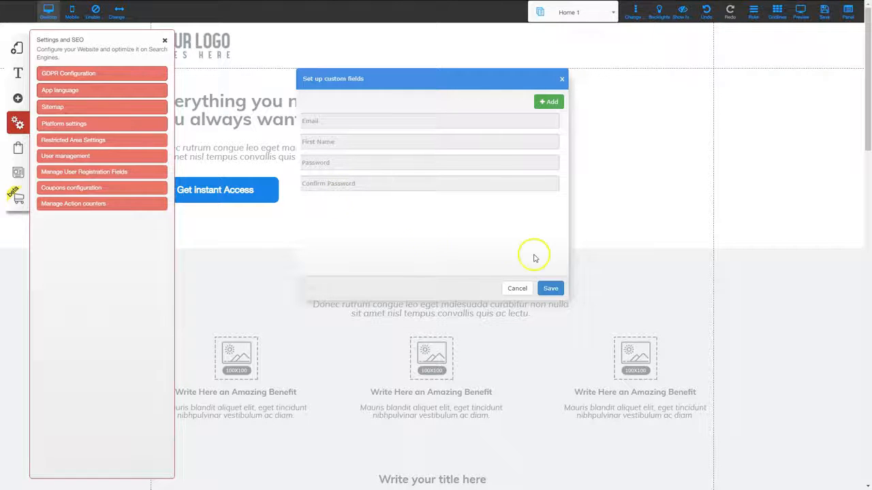
left_click(551, 288)
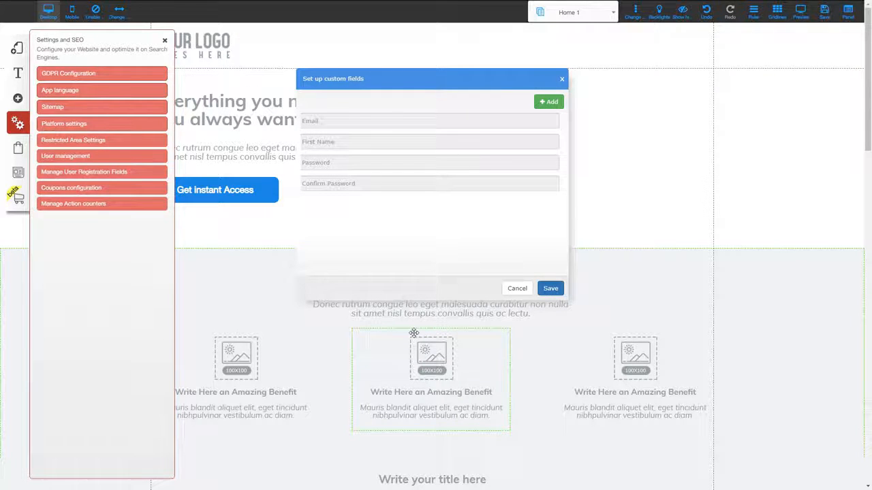
Save all changes to the website with the Home page open
left_click(584, 101)
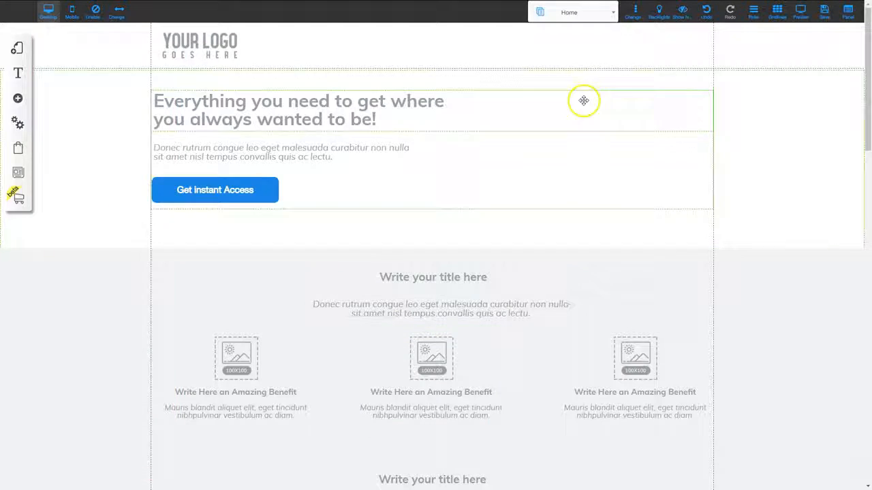
left_click(824, 10)
left_click(544, 336)
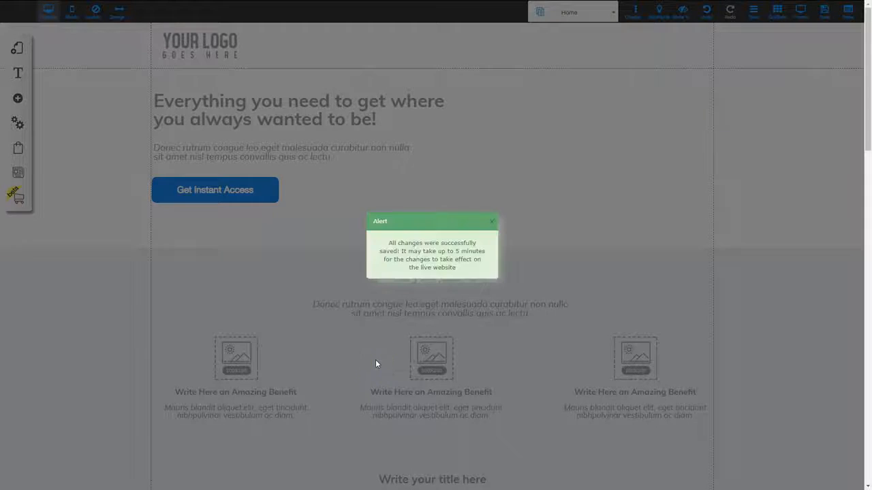